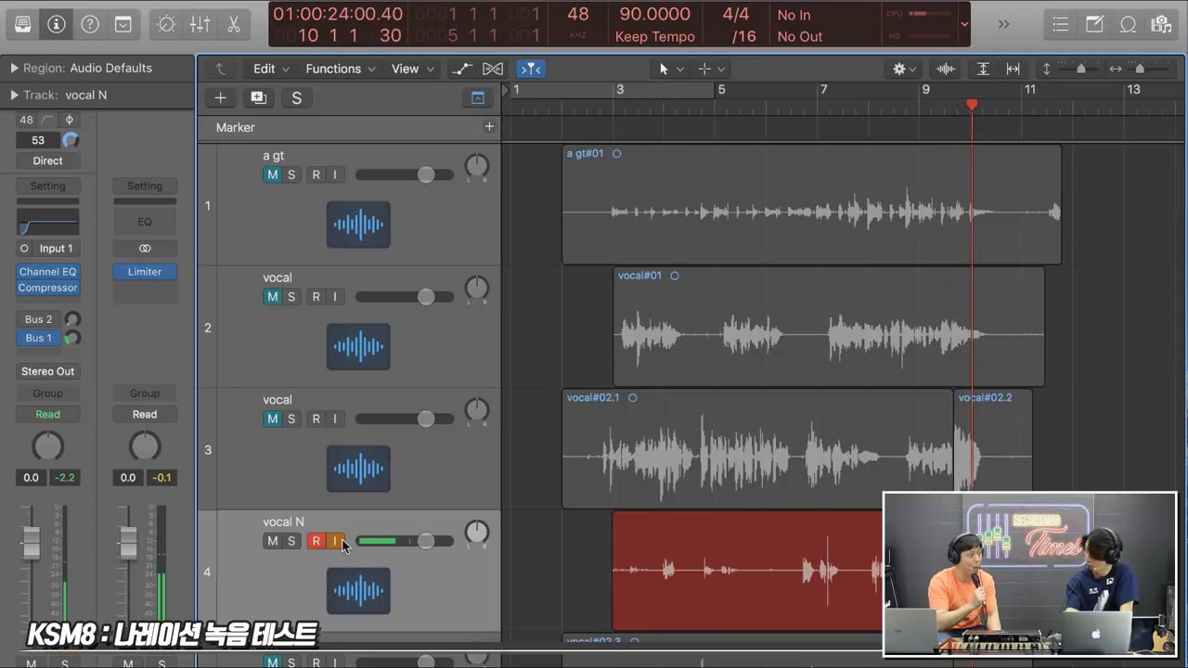
Stop the narration recording on the vocal N track and place the playhead halfway through bar 4
{"action": "key", "text": "space"}
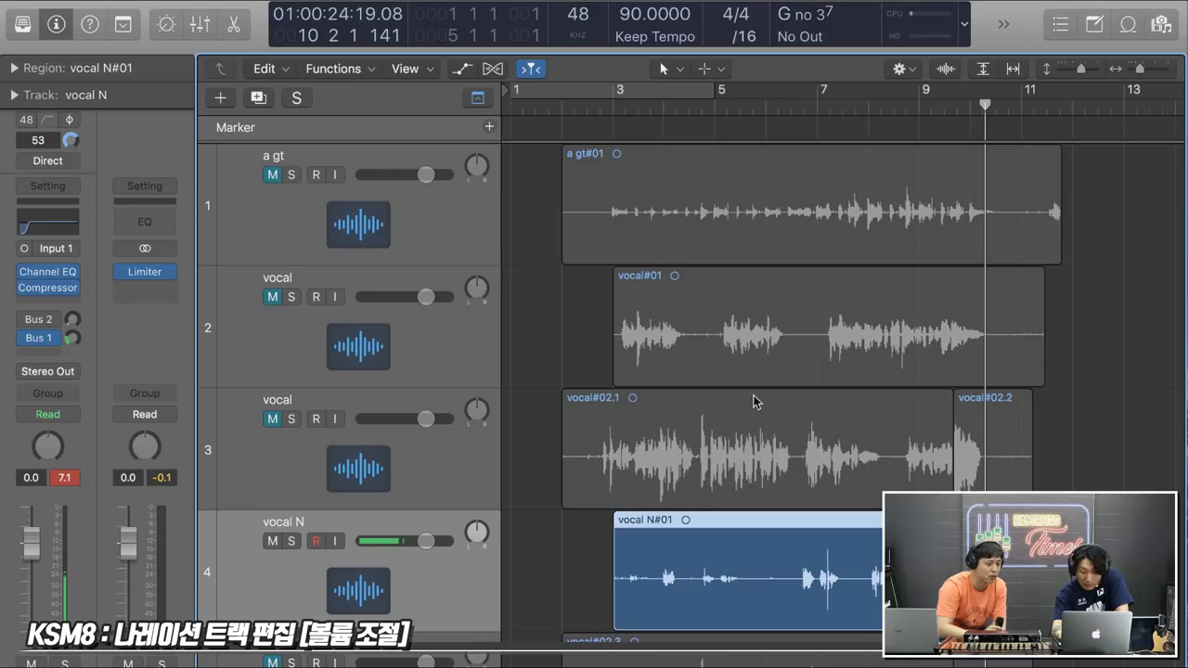
{"action": "left_click", "coordinate": [679, 107]}
{"action": "key", "text": "period"}
{"action": "key", "text": "comma"}
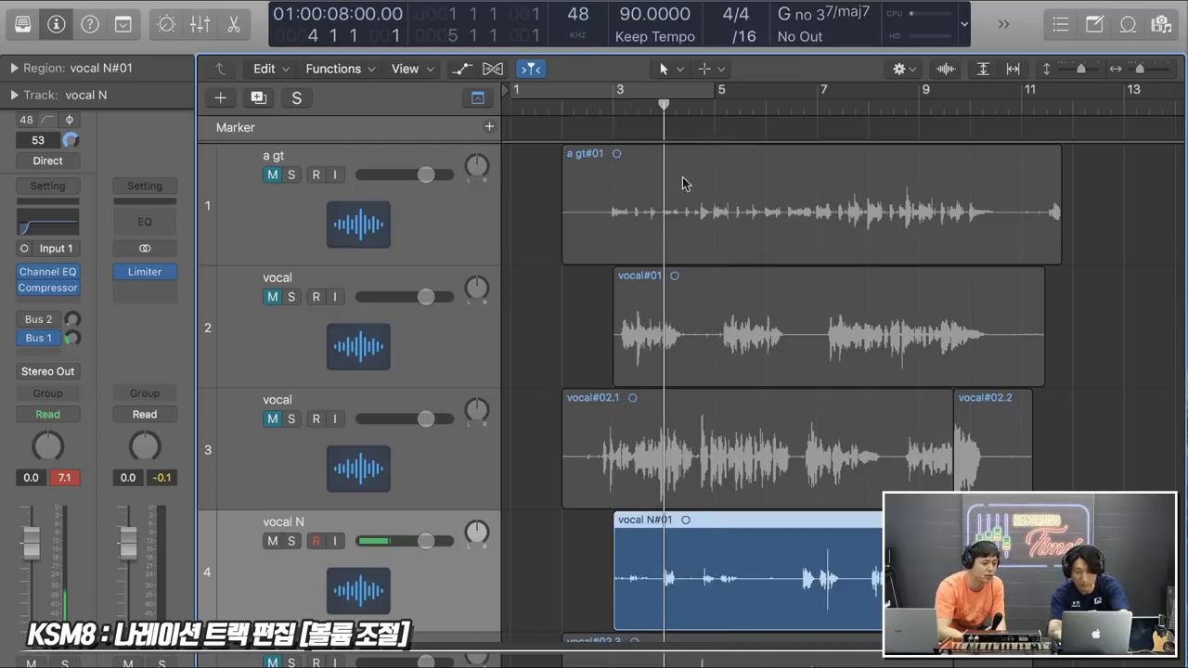
{"action": "left_click", "coordinate": [685, 111]}
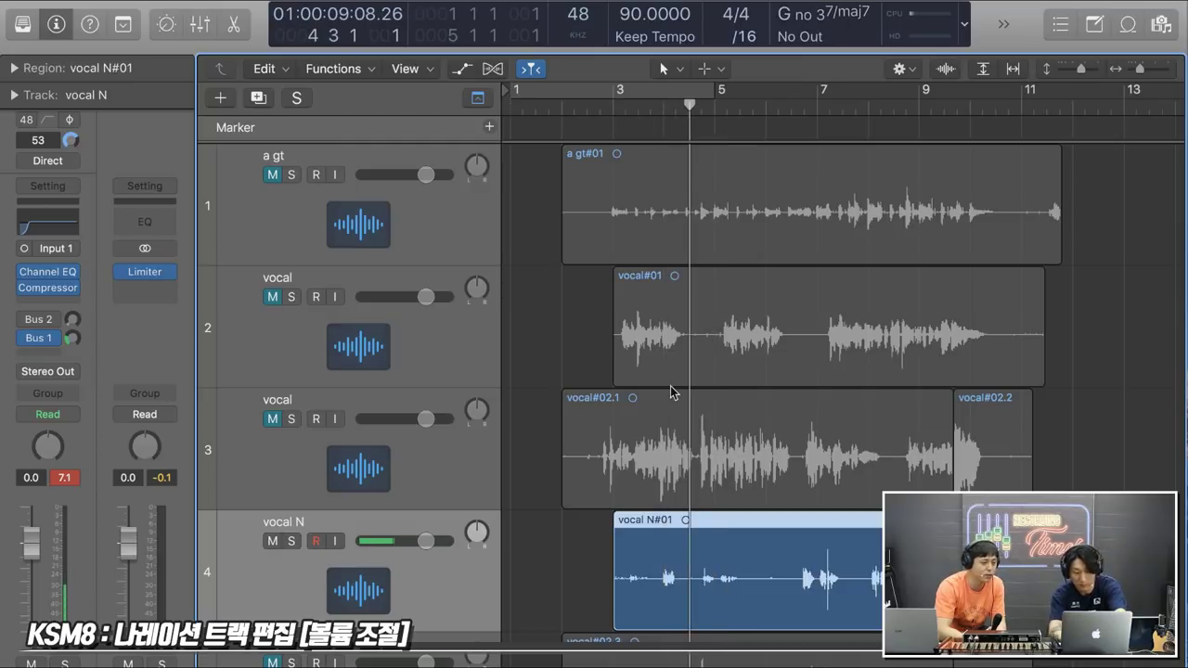
Split the recorded narration region on the vocal N track into four regions at the pauses using the Scissors tool
{"action": "key", "text": "t"}
{"action": "key", "text": "i"}
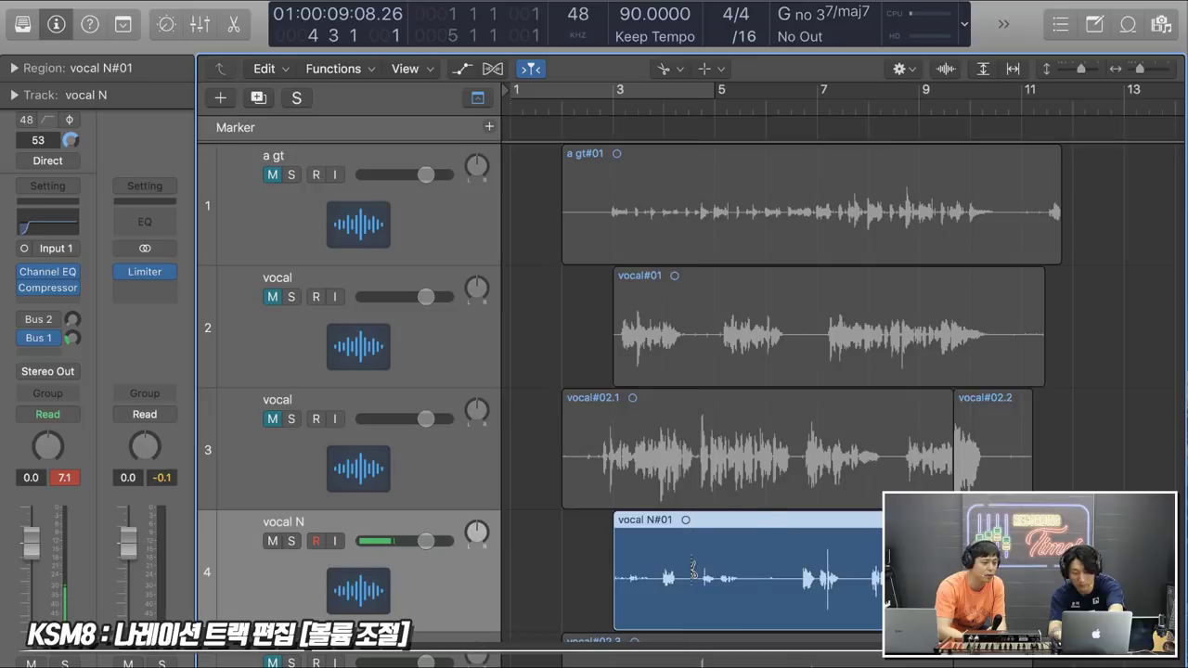
{"action": "left_click", "coordinate": [691, 569]}
{"action": "left_click", "coordinate": [773, 575]}
{"action": "left_click", "coordinate": [858, 579]}
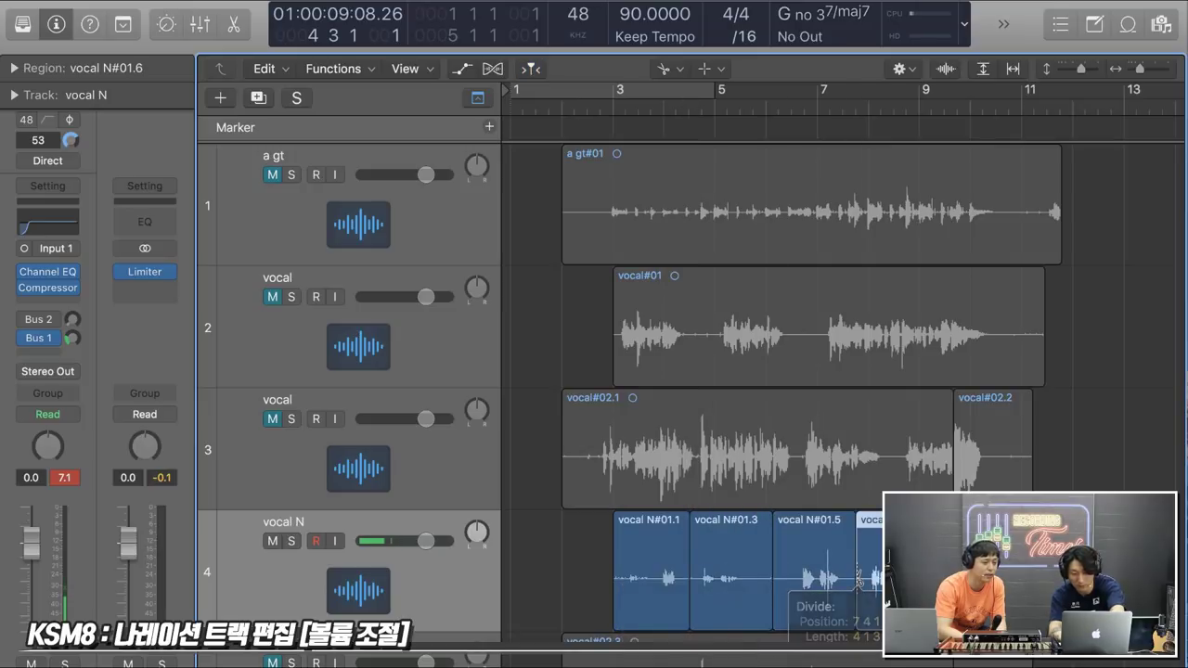
Restore the Pointer tool and set the gain of the last narration region, vocal N#01.6, to -5.5 dB
{"action": "key", "text": "t"}
{"action": "key", "text": "t"}
{"action": "left_click", "coordinate": [729, 581]}
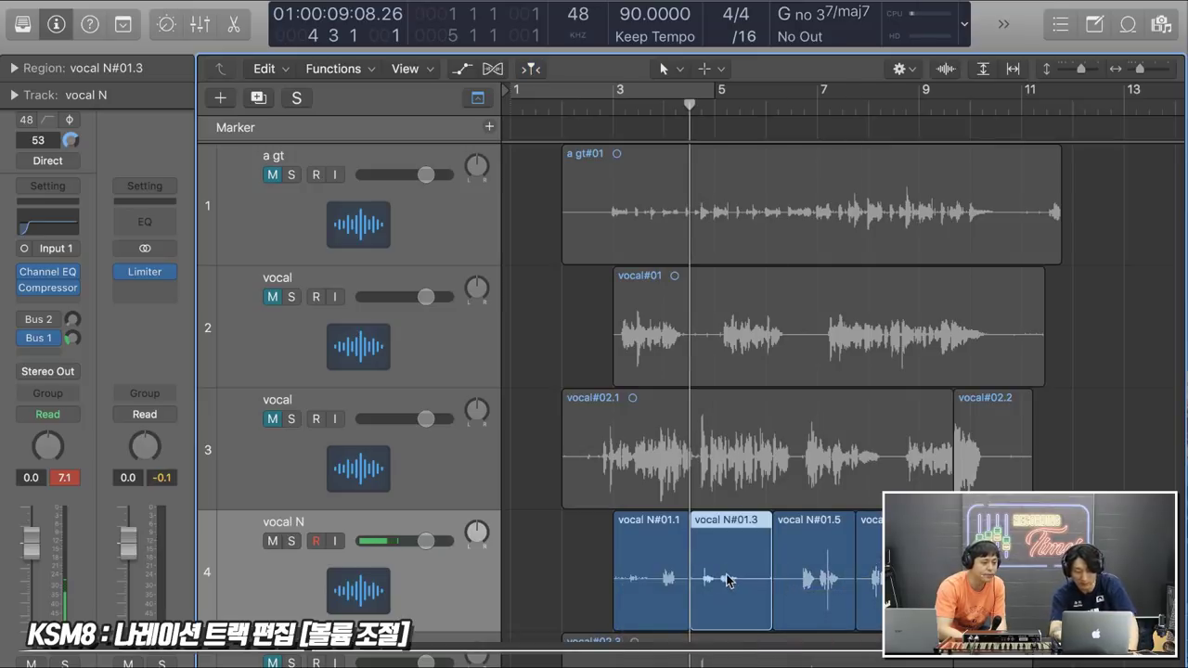
{"action": "left_click", "coordinate": [808, 585]}
{"action": "left_click", "coordinate": [878, 560]}
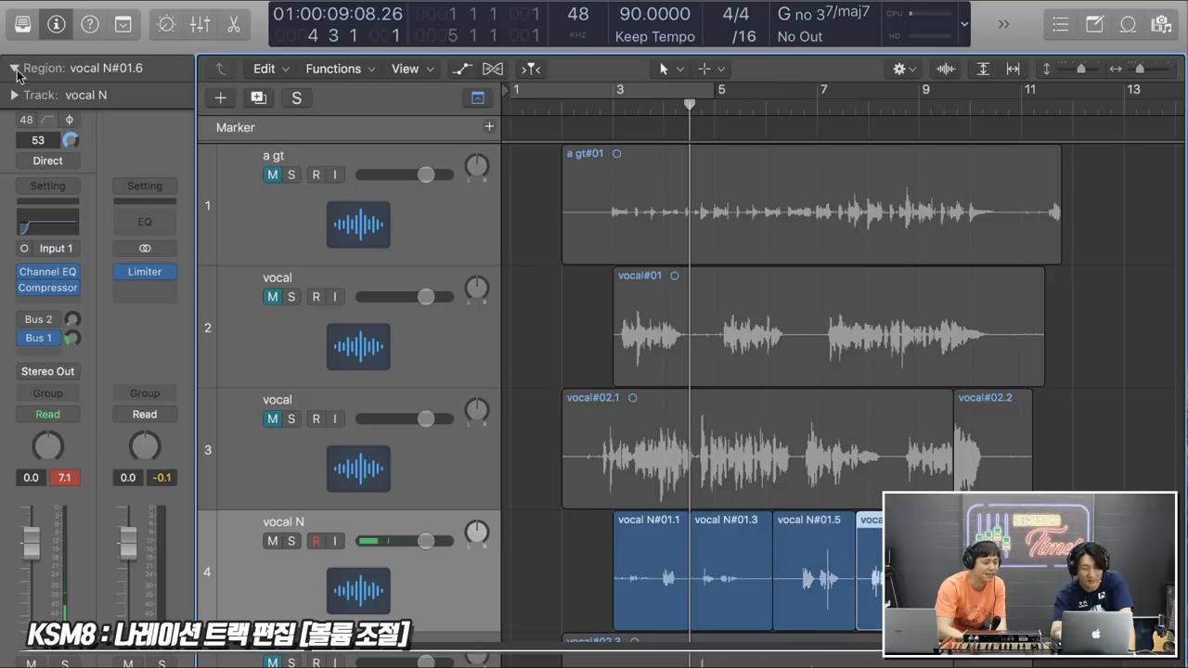
{"action": "left_click", "coordinate": [13, 69]}
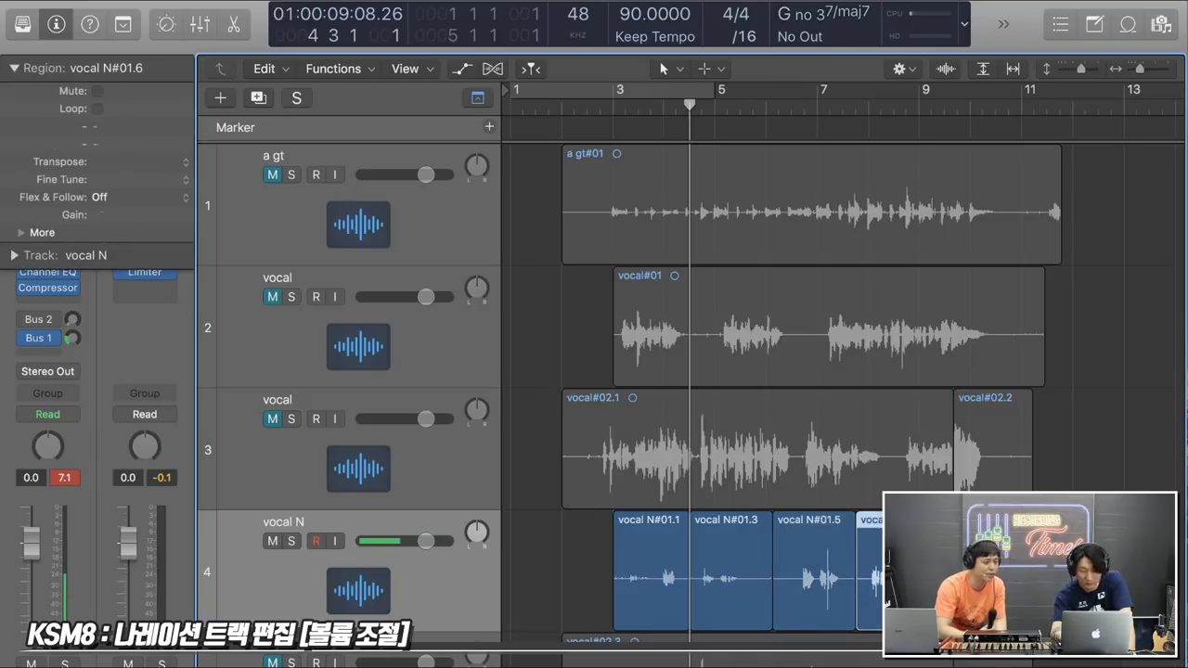
{"action": "left_click_drag", "start_coordinate": [102, 215], "coordinate": [102, 227]}
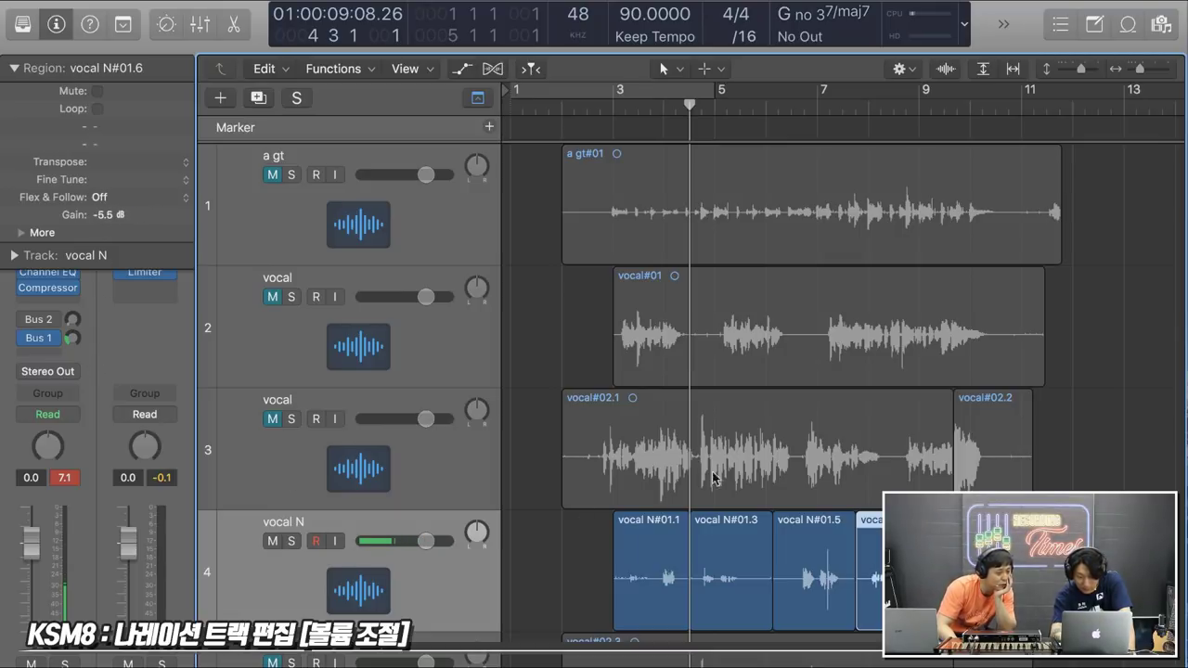
Set the gain of vocal N#01.3 to +6.4 dB and vocal N#01.6 to -6.6 dB, and play back the narration
{"action": "left_click", "coordinate": [707, 557]}
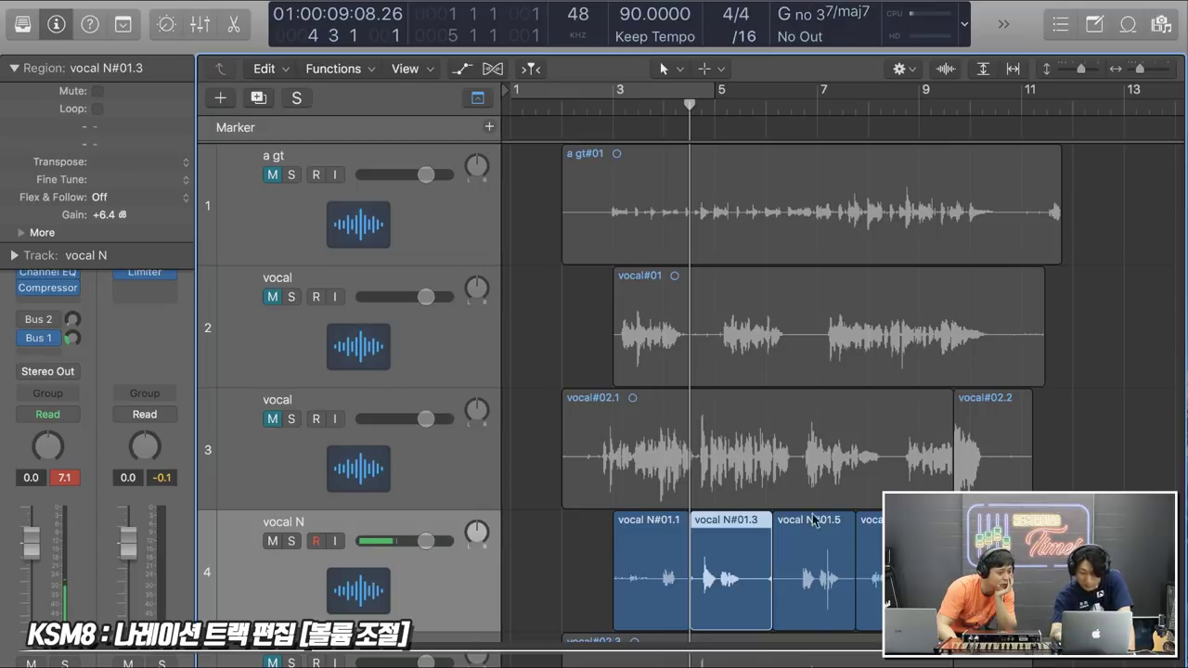
{"action": "left_click", "coordinate": [864, 543]}
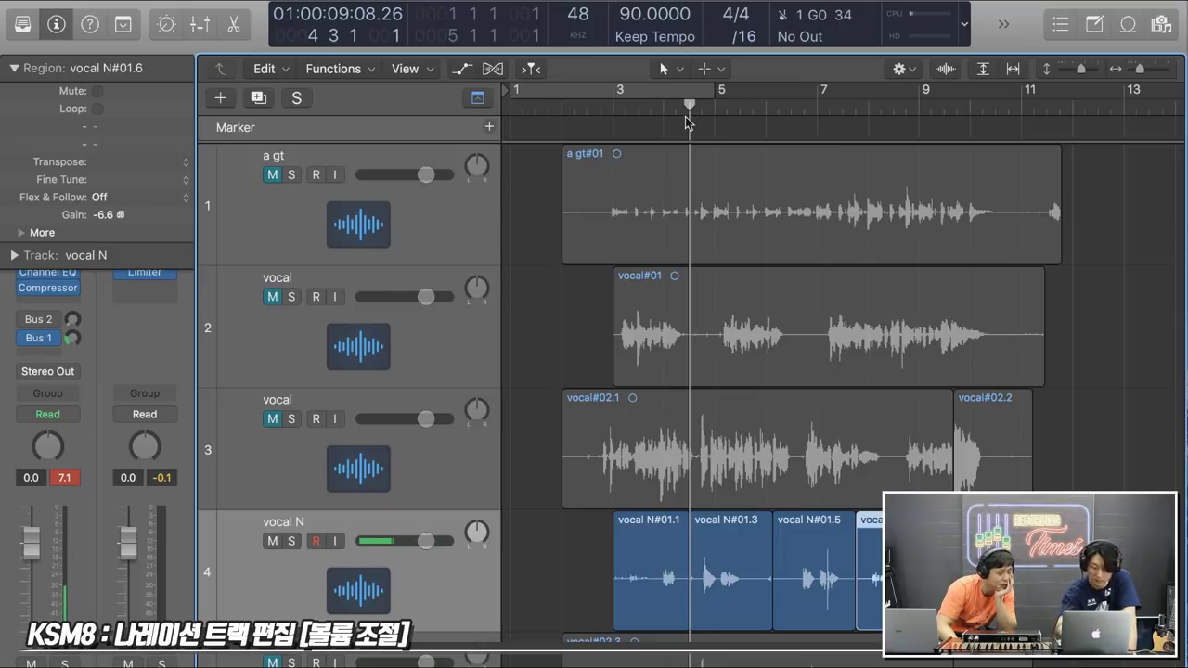
{"action": "key", "text": "space"}
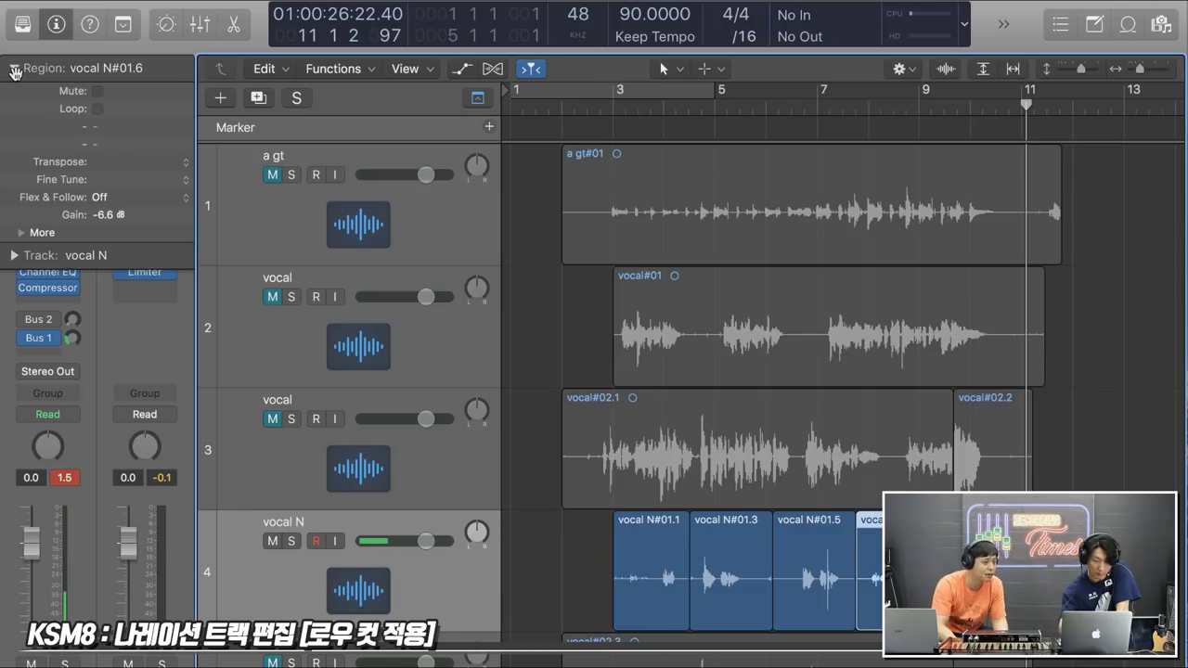
Create a new track with the vocal N track's settings and copy the region vocal N#01.6 onto it
{"action": "left_click", "coordinate": [14, 68]}
{"action": "scroll", "coordinate": [347, 334], "scroll_direction": "down", "scroll_amount": 2}
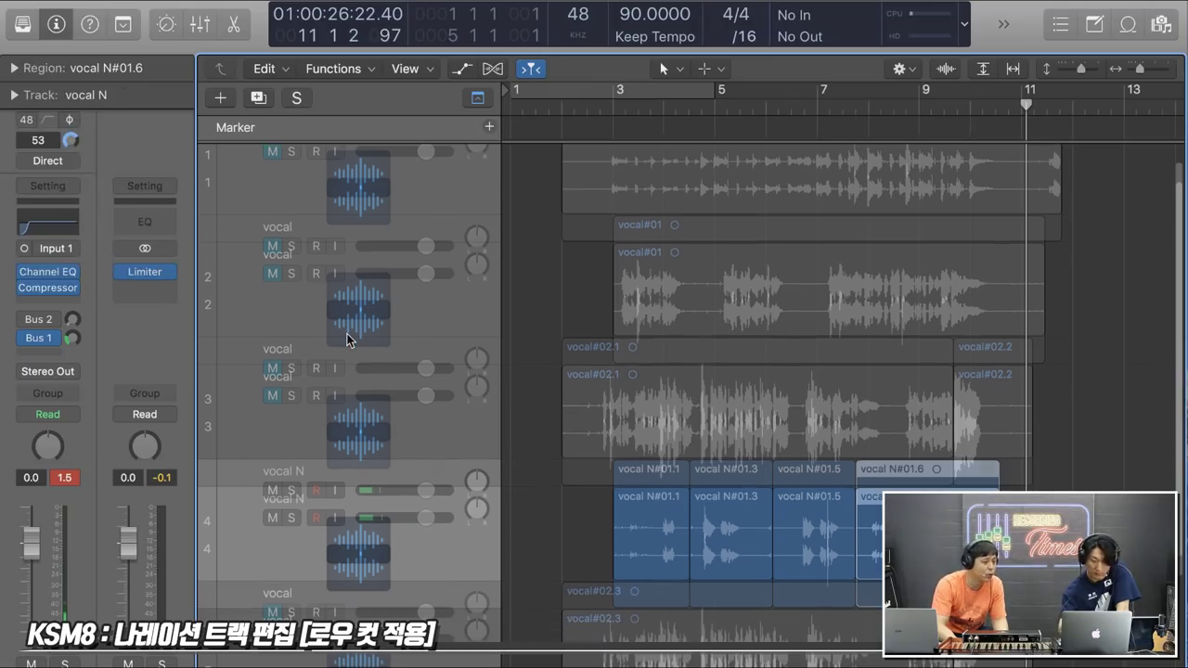
{"action": "left_click", "coordinate": [257, 100]}
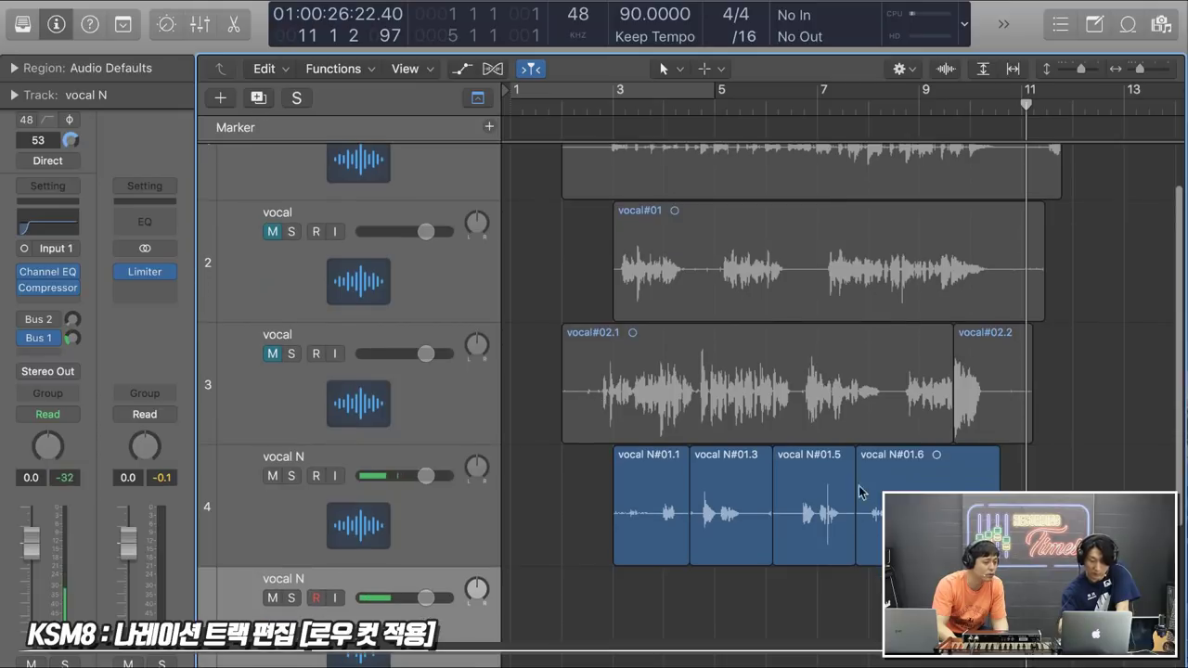
{"action": "left_click", "coordinate": [919, 469]}
{"action": "left_click_drag", "start_coordinate": [919, 468], "coordinate": [919, 592]}
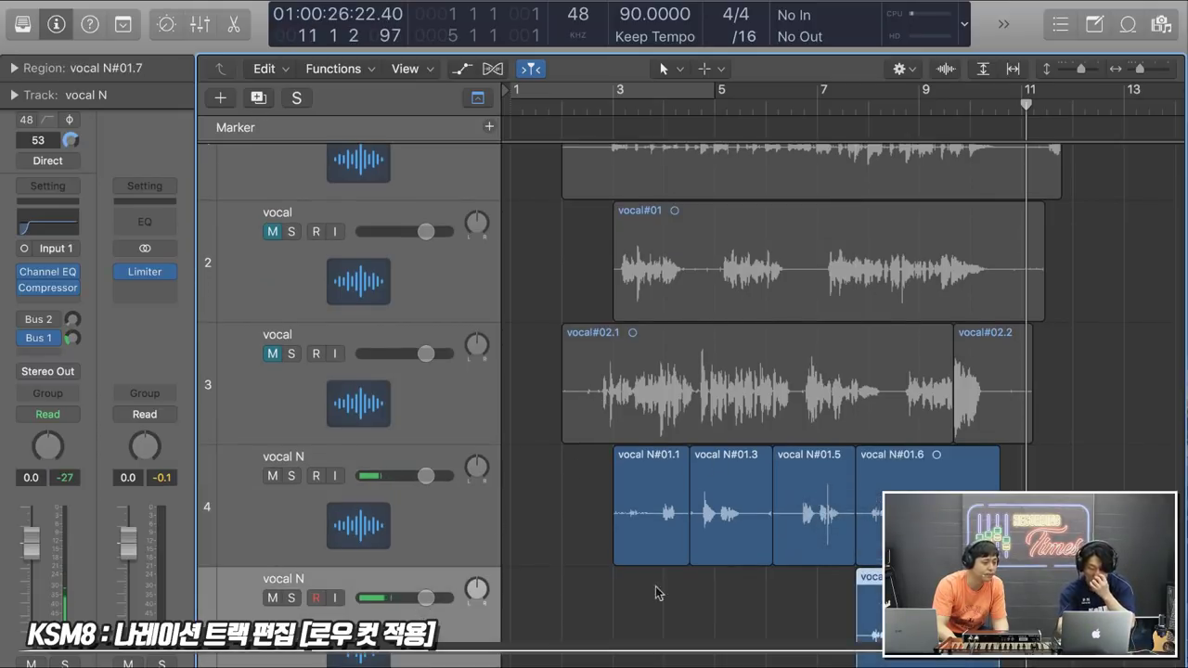
Set the low-cut frequency to 182 Hz in the Channel EQ of the new vocal N track
{"action": "left_click", "coordinate": [721, 518]}
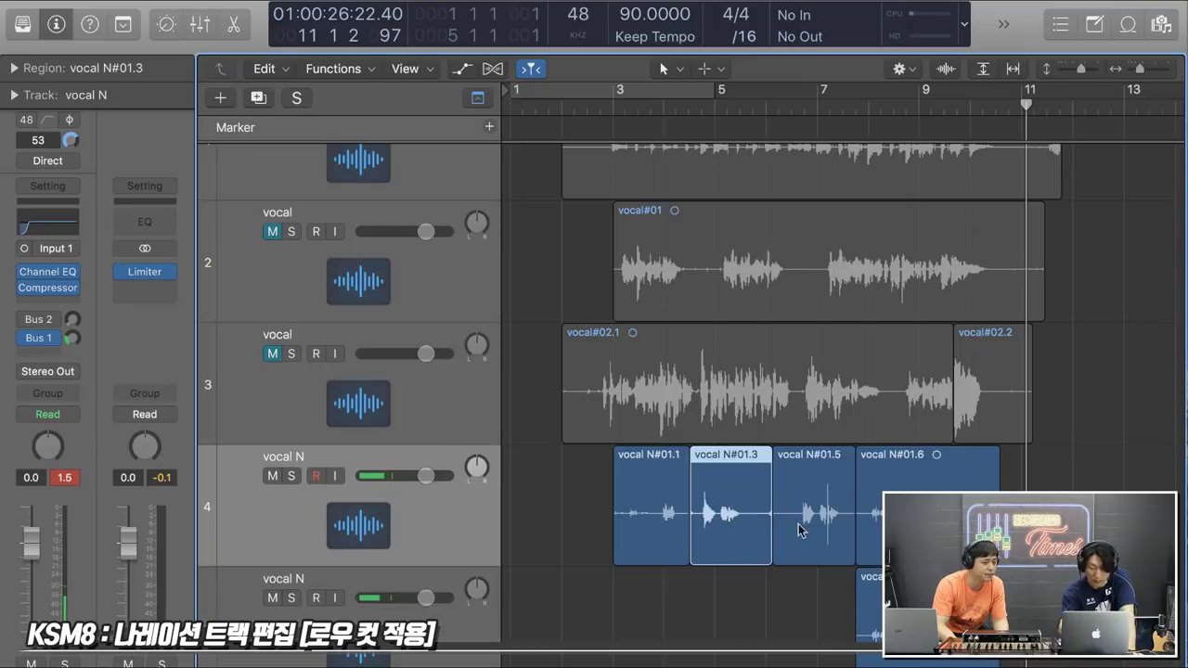
{"action": "left_click", "coordinate": [868, 603]}
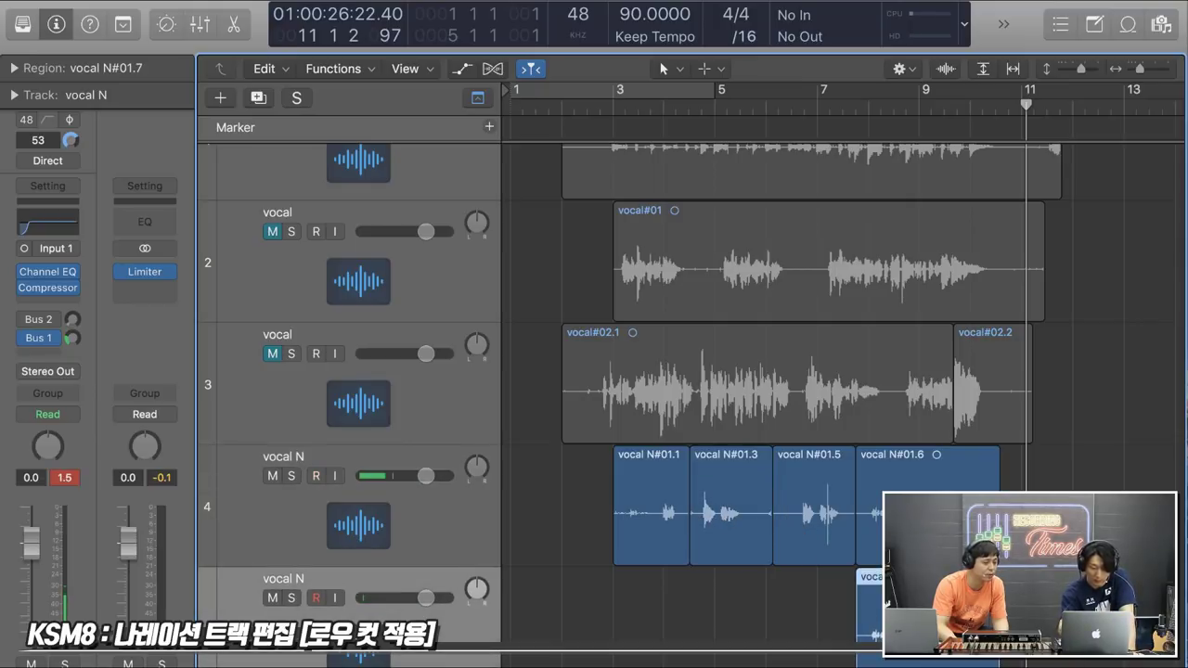
{"action": "left_click", "coordinate": [50, 225]}
{"action": "left_click_drag", "start_coordinate": [287, 281], "coordinate": [347, 289]}
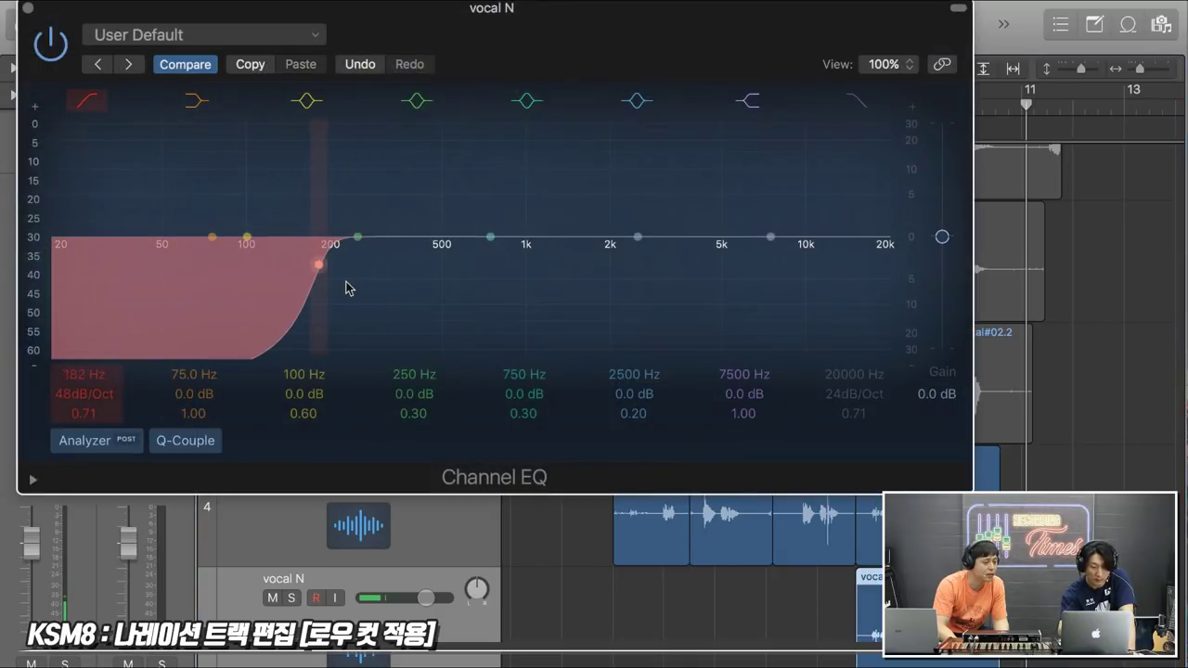
{"action": "left_click", "coordinate": [28, 10]}
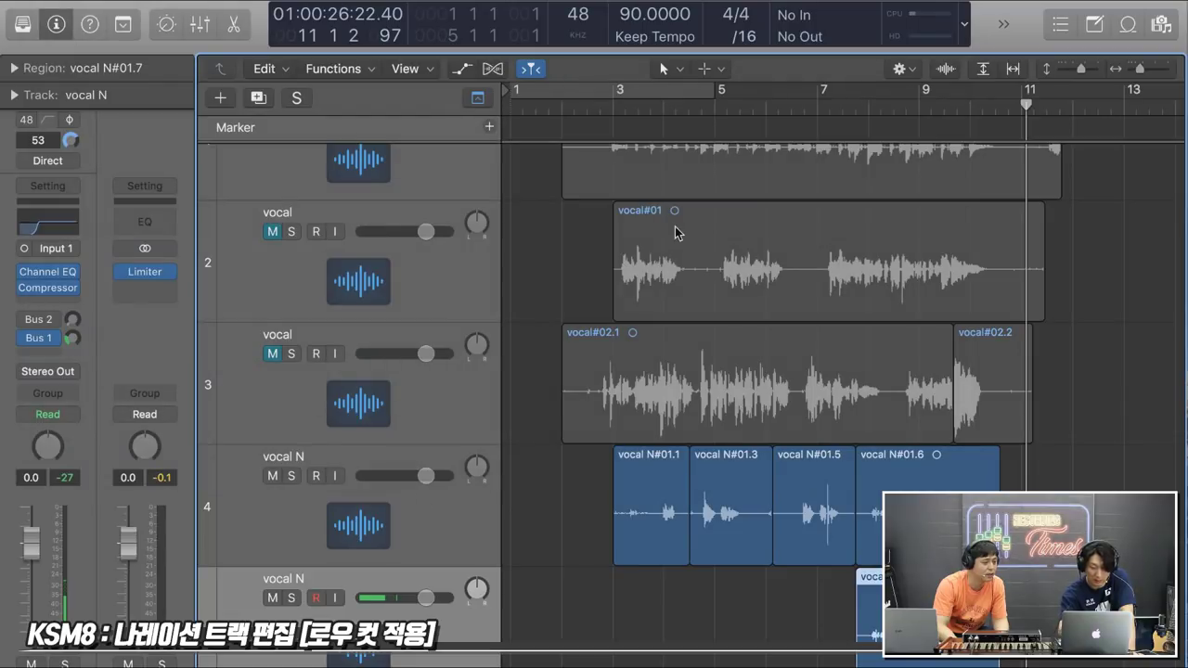
Move the playhead back to the start of bar 4 for a take on the empty vocal N track
{"action": "left_click_drag", "start_coordinate": [664, 111], "coordinate": [714, 111]}
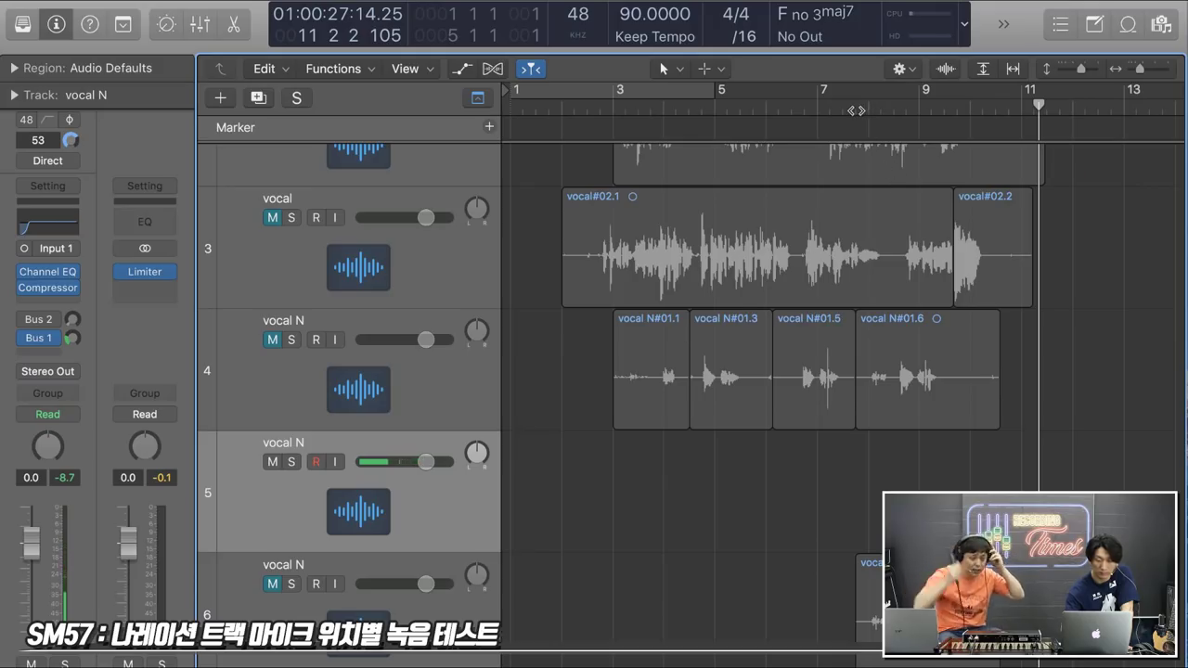
{"action": "left_click", "coordinate": [856, 111]}
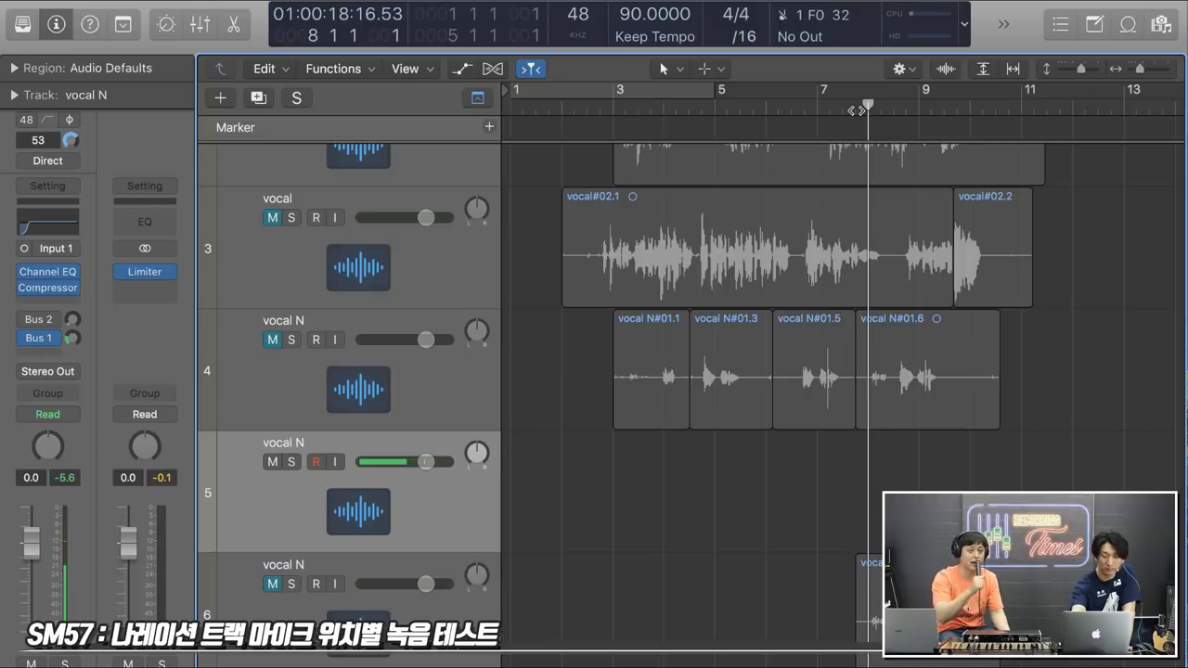
{"action": "key", "text": "comma"}
{"action": "key", "text": "comma"}
{"action": "key", "text": "comma"}
{"action": "key", "text": "comma"}
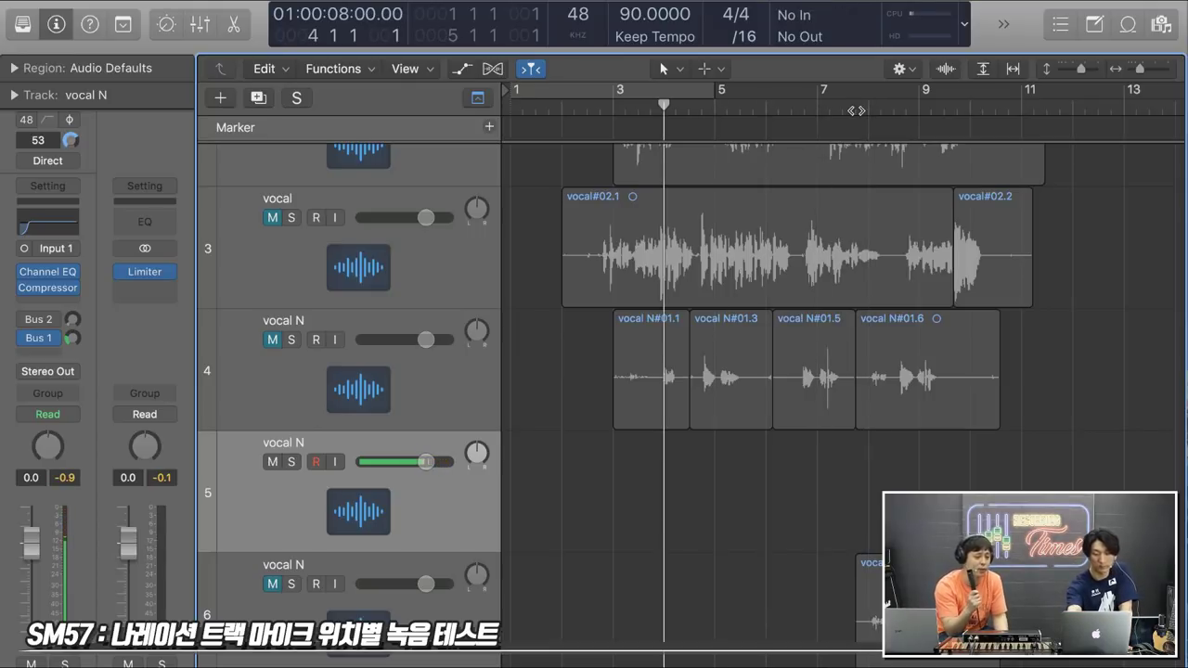
{"action": "key", "text": "r"}
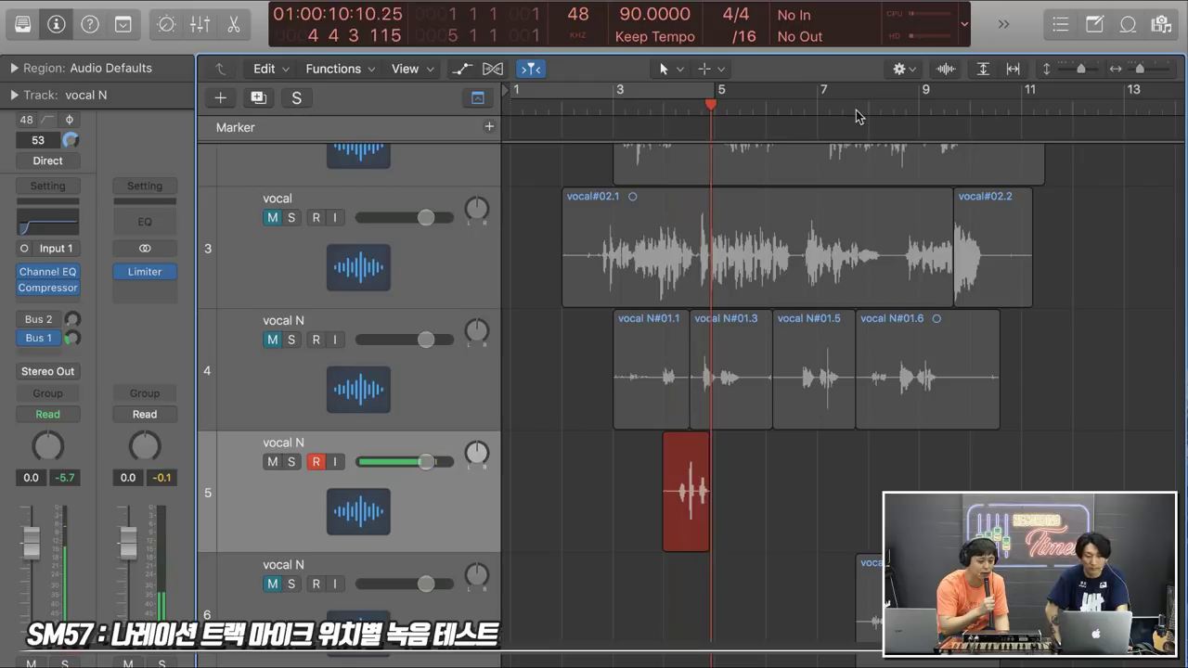
{"action": "key", "text": "space"}
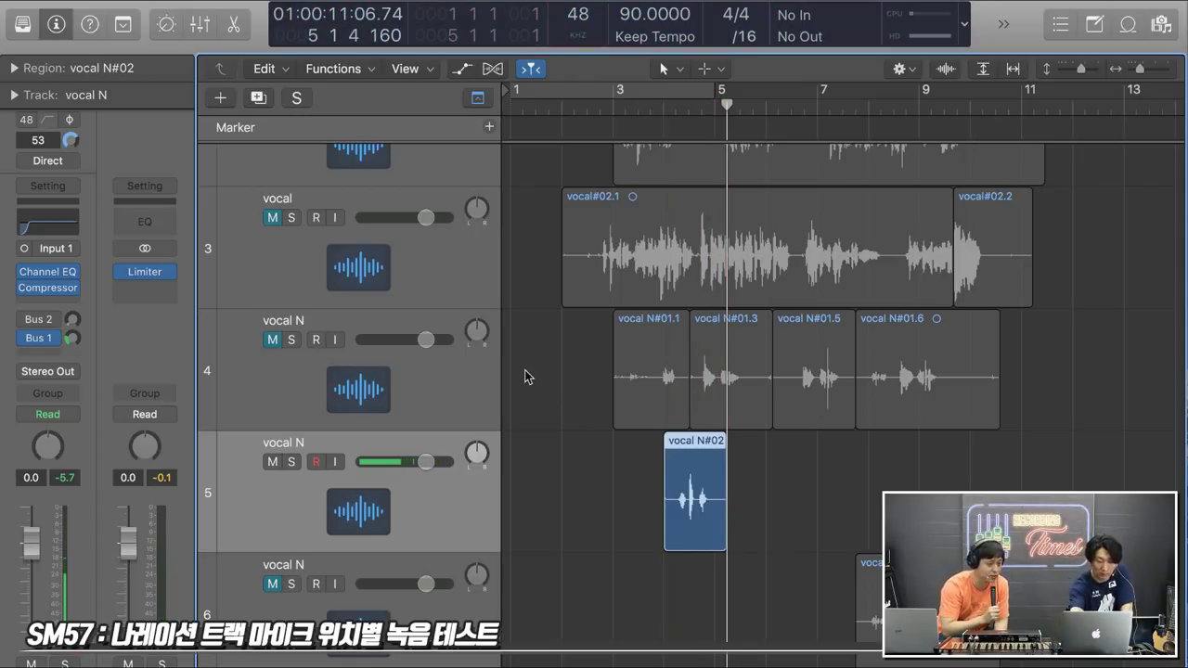
{"action": "key", "text": "Delete"}
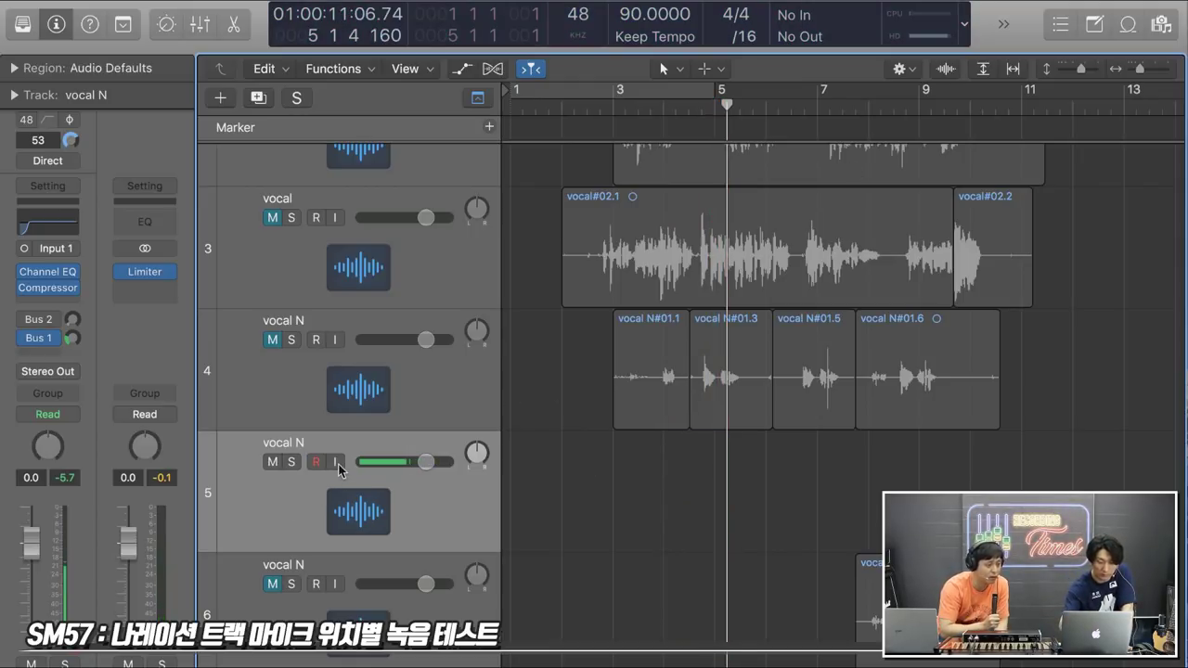
Record a new narration take on the empty vocal N track from bar 3 with input monitoring enabled
{"action": "key", "text": "comma"}
{"action": "key", "text": "r"}
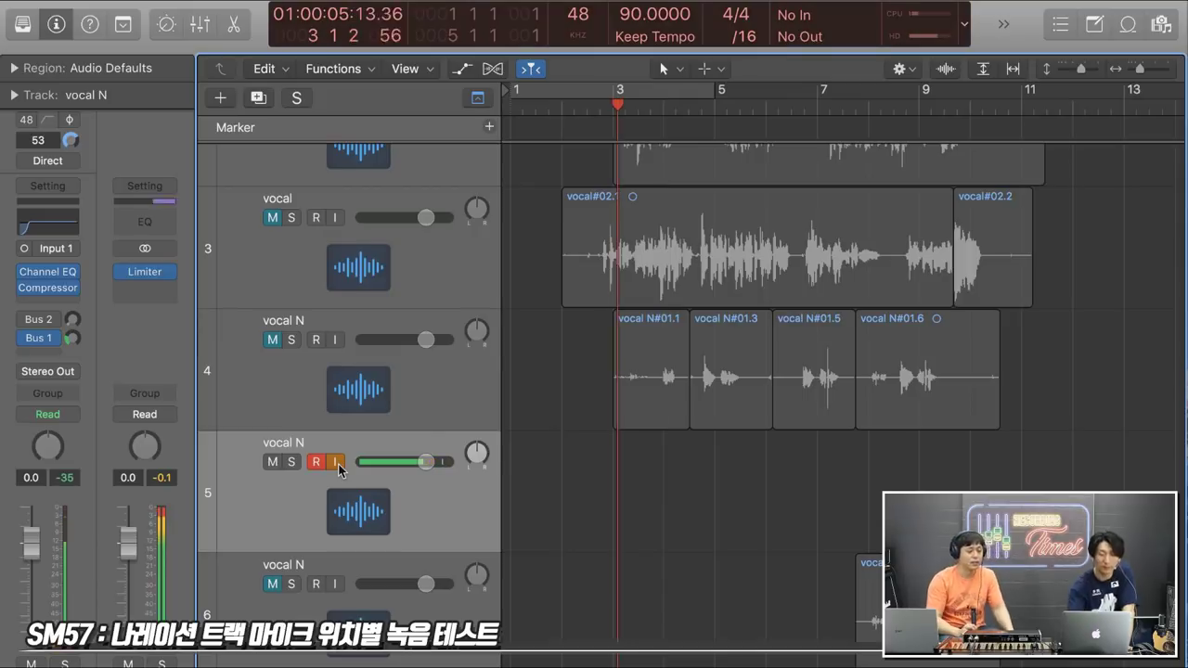